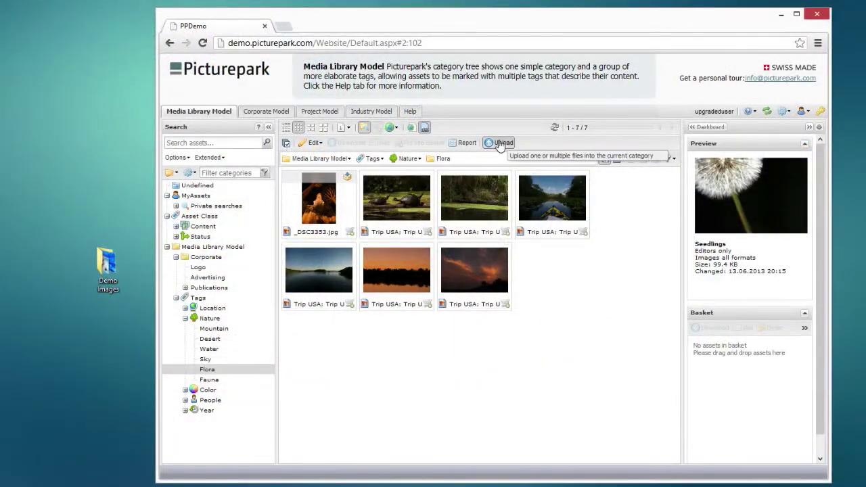
# Start an upload into Flora and drag the flower images in from the demo folder
pyautogui.click(501, 144)
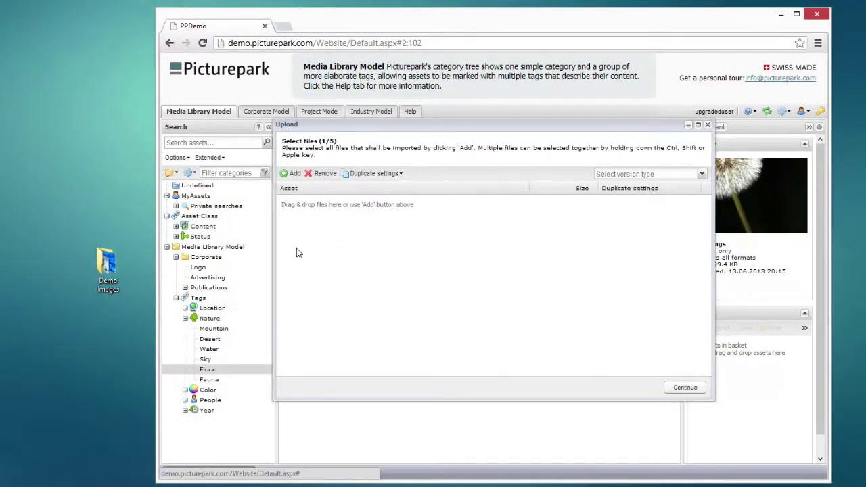
pyautogui.doubleClick(118, 263)
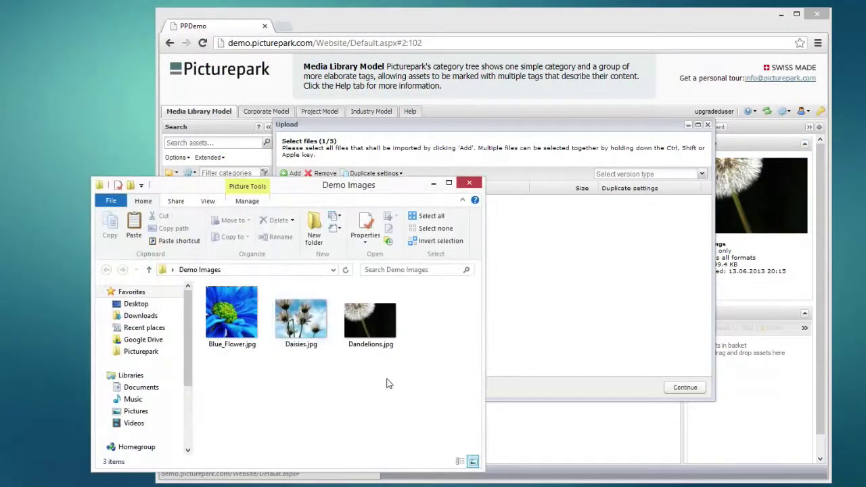
pyautogui.moveTo(386, 383); pyautogui.dragTo(526, 275)
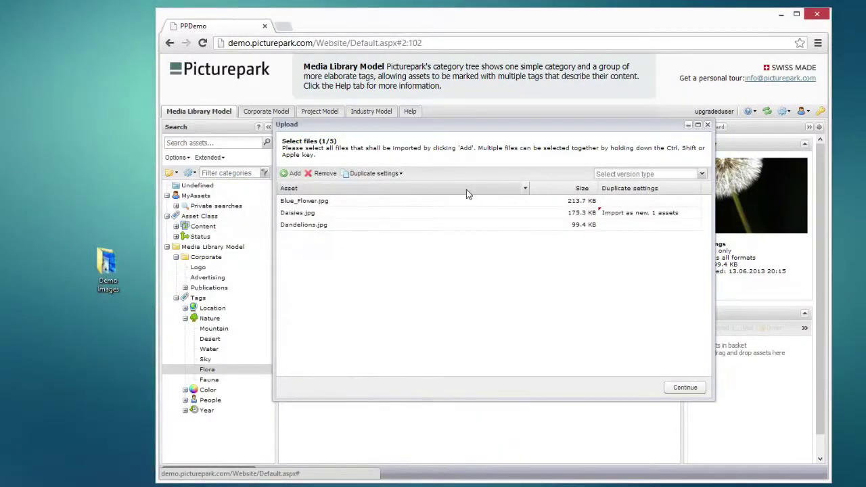
# Add Blue_Flower.jpg, Daisies.jpg and Dandelions.jpg, then review Daisies.jpg's duplicate handling choices
pyautogui.click(295, 174)
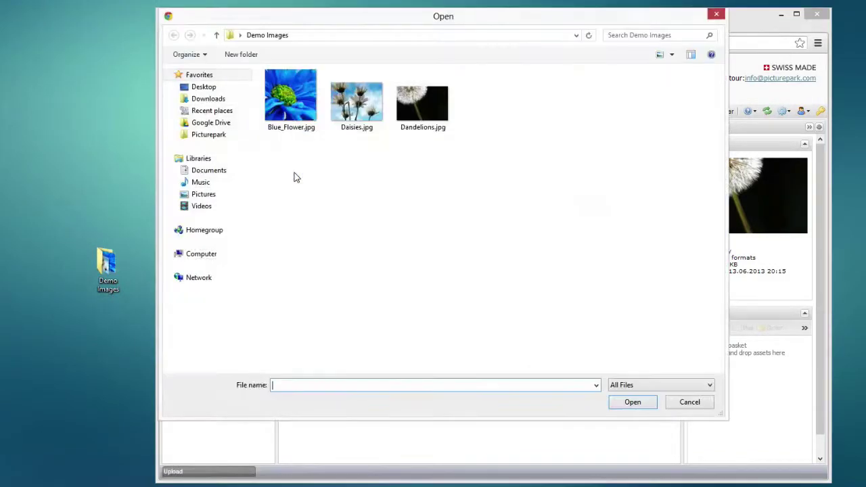
pyautogui.click(310, 124)
pyautogui.keyDown('shift'); pyautogui.click(442, 121); pyautogui.keyUp('shift')
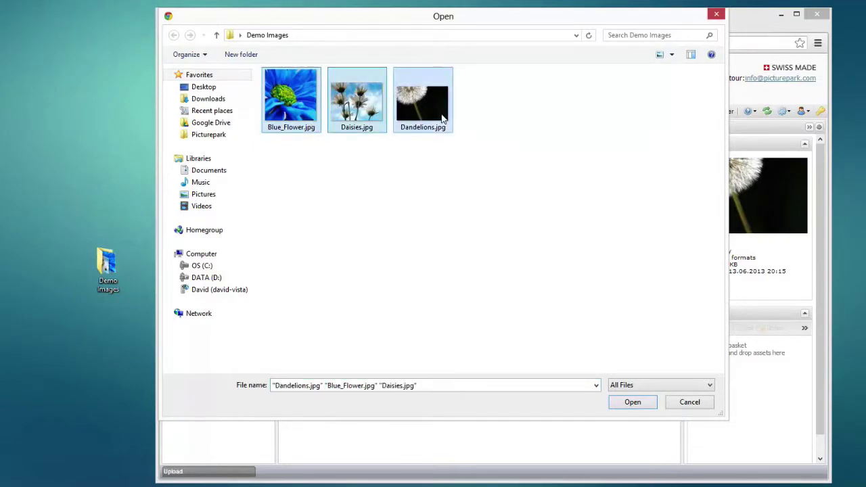
pyautogui.press('Return')
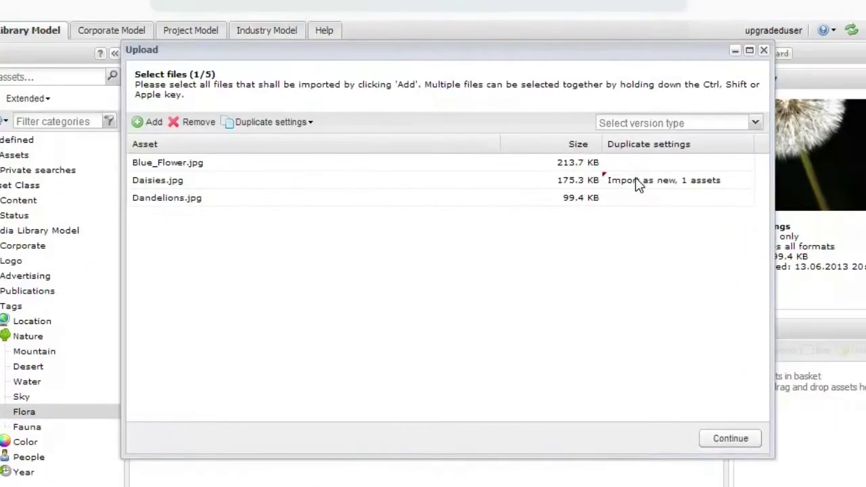
pyautogui.click(638, 186)
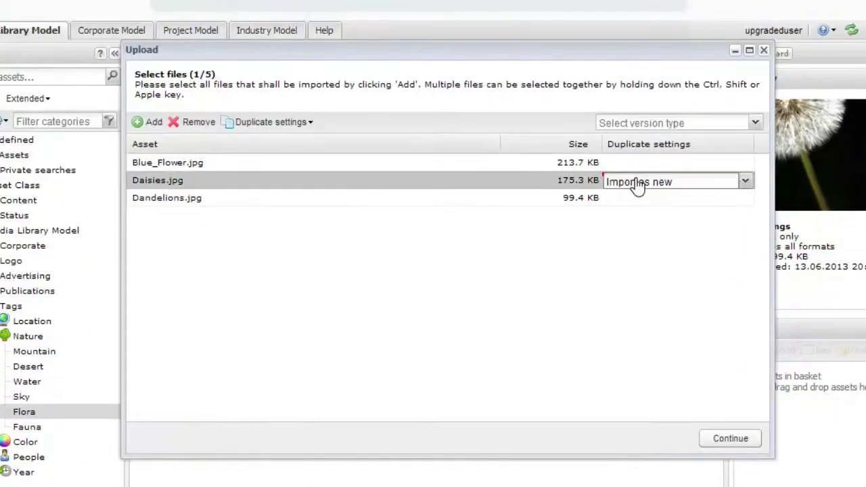
pyautogui.click(745, 190)
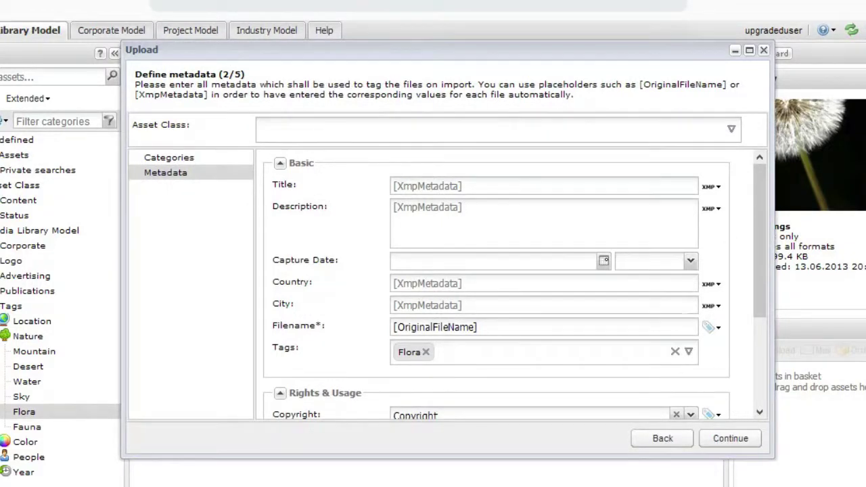
# Set the capture date to today, 13.06.2013, and review the Country XMP value options
pyautogui.click(606, 264)
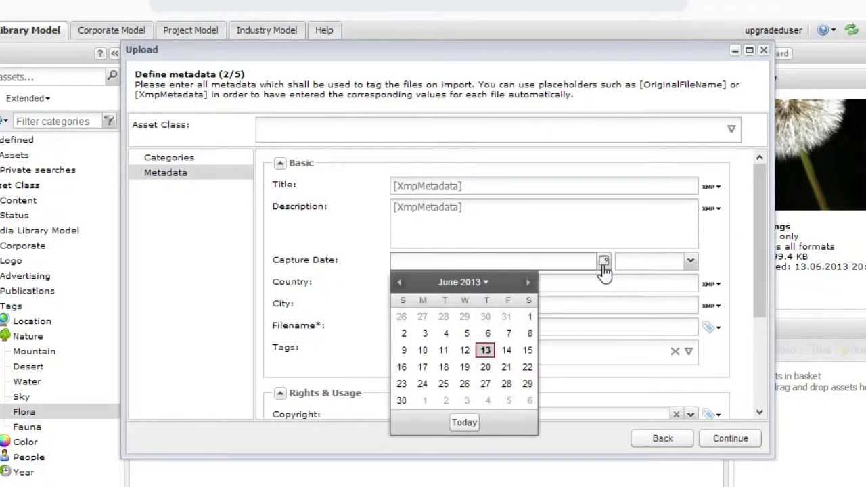
pyautogui.click(465, 423)
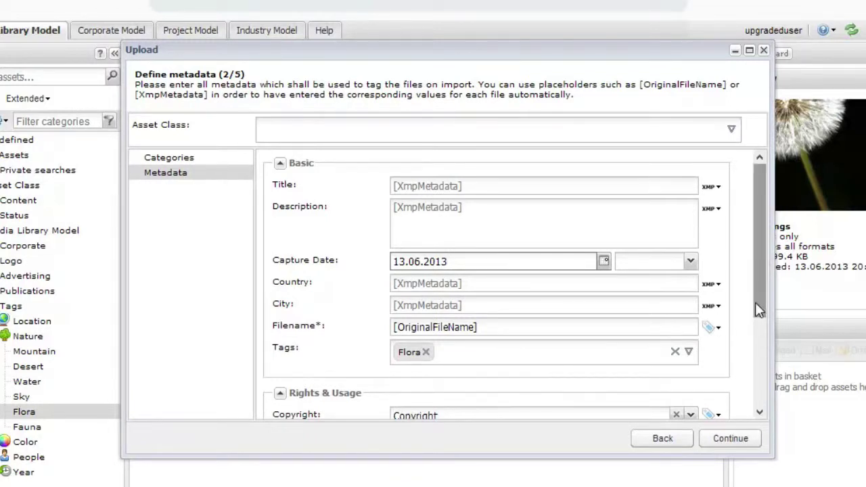
pyautogui.moveTo(755, 304); pyautogui.dragTo(771, 397)
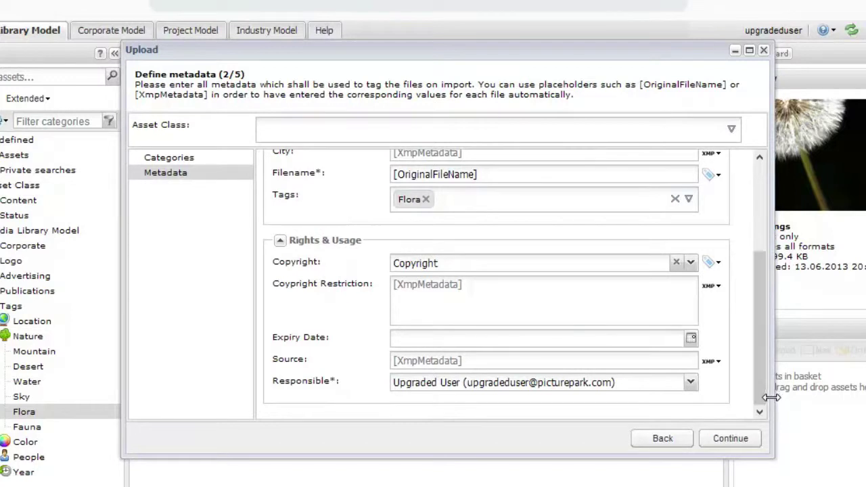
pyautogui.scroll(5, 768, 390)
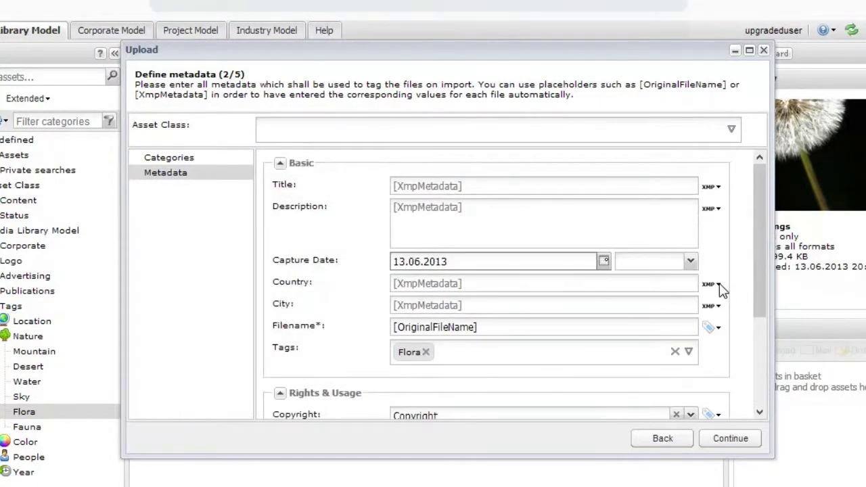
pyautogui.click(717, 285)
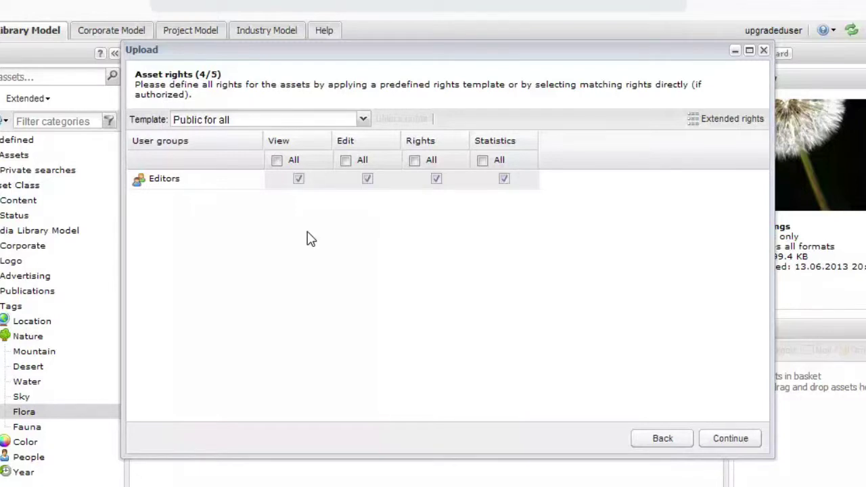
# Choose Editors only as the rights template and continue to the Derivat rights step (5/5)
pyautogui.click(366, 123)
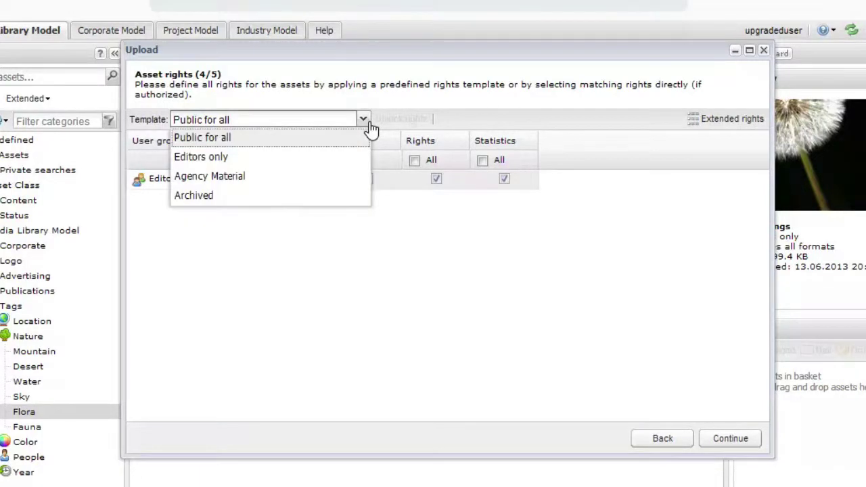
pyautogui.click(318, 159)
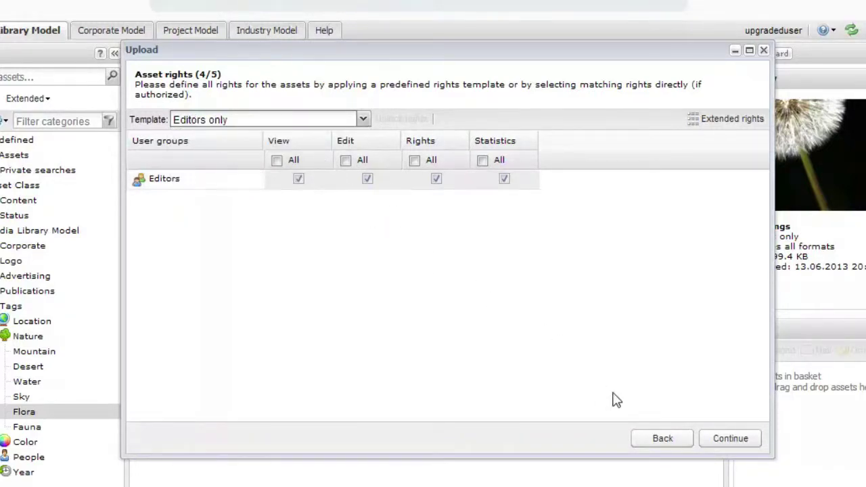
pyautogui.click(725, 445)
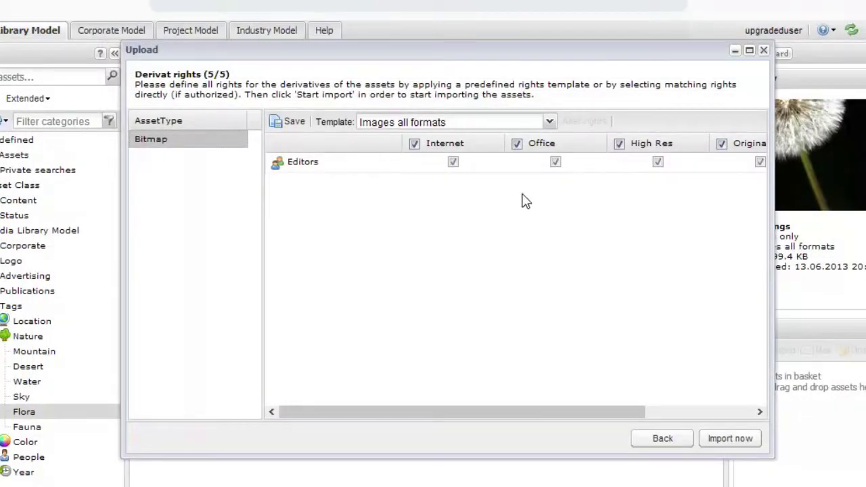
# Keep the Images all formats derivative template, import now, and minimize the upload progress window
pyautogui.click(549, 122)
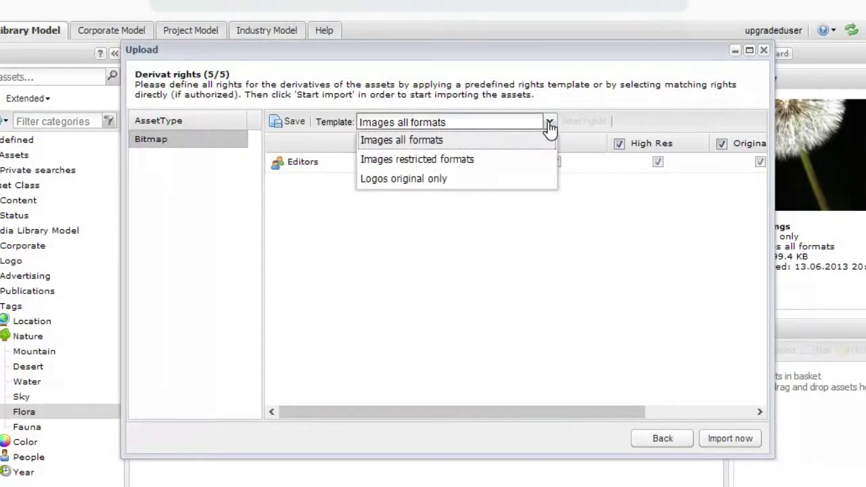
pyautogui.click(547, 142)
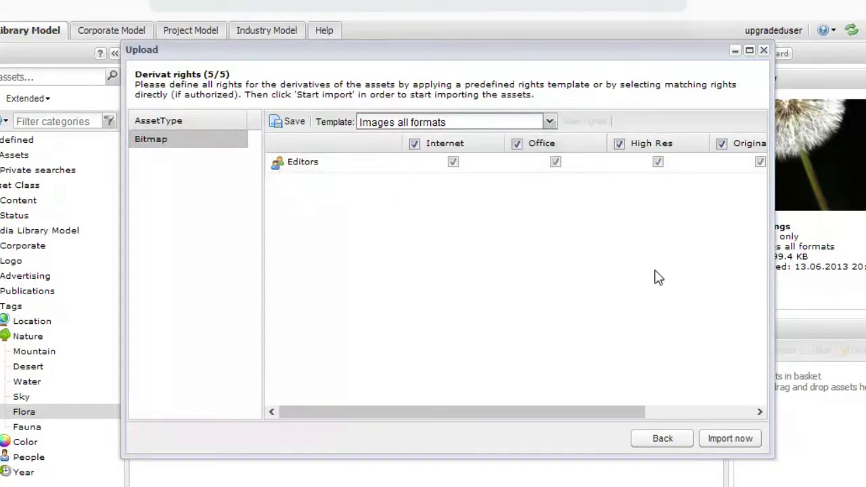
pyautogui.click(740, 443)
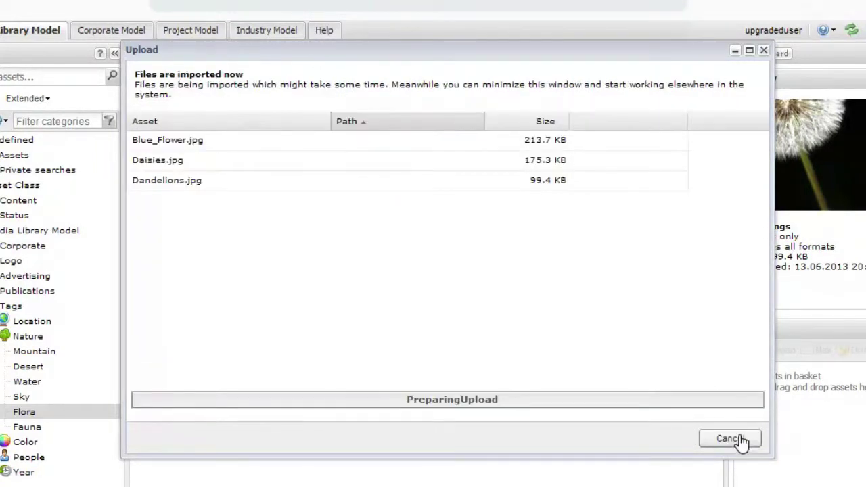
pyautogui.click(734, 51)
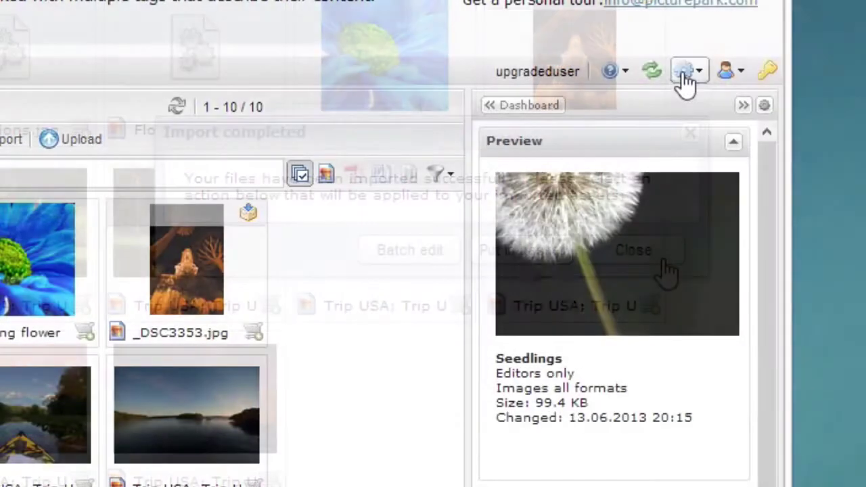
pyautogui.click(686, 120)
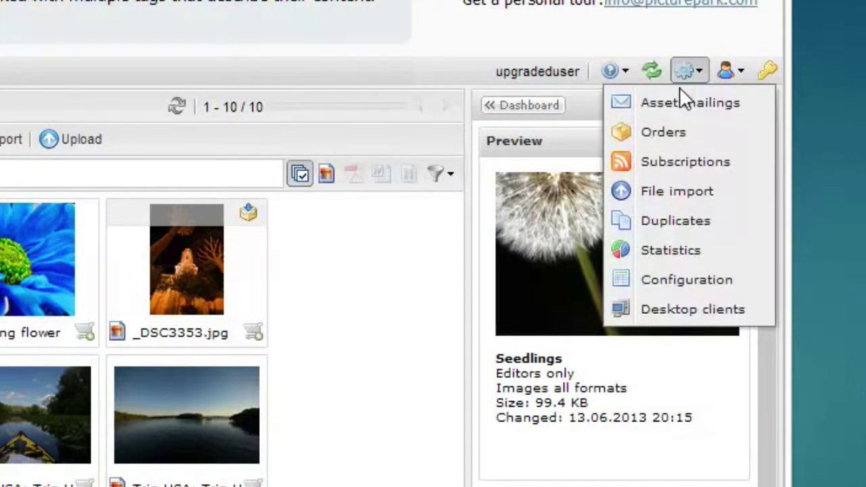
pyautogui.click(676, 193)
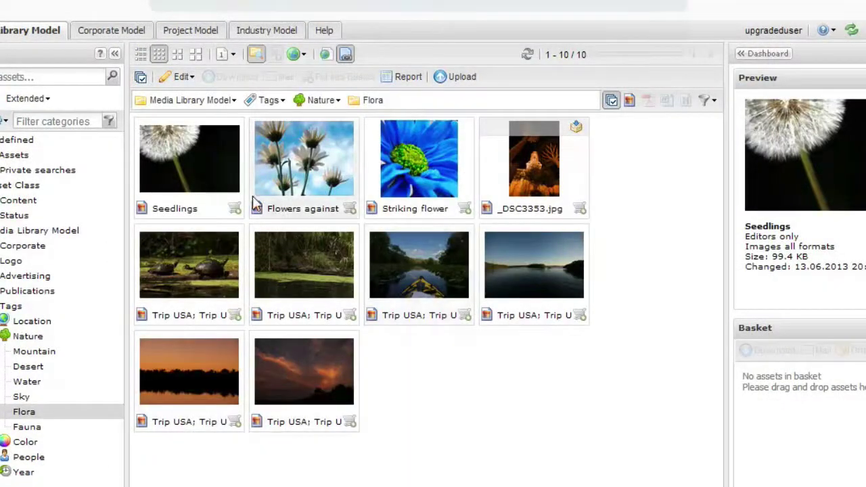
pyautogui.click(207, 175)
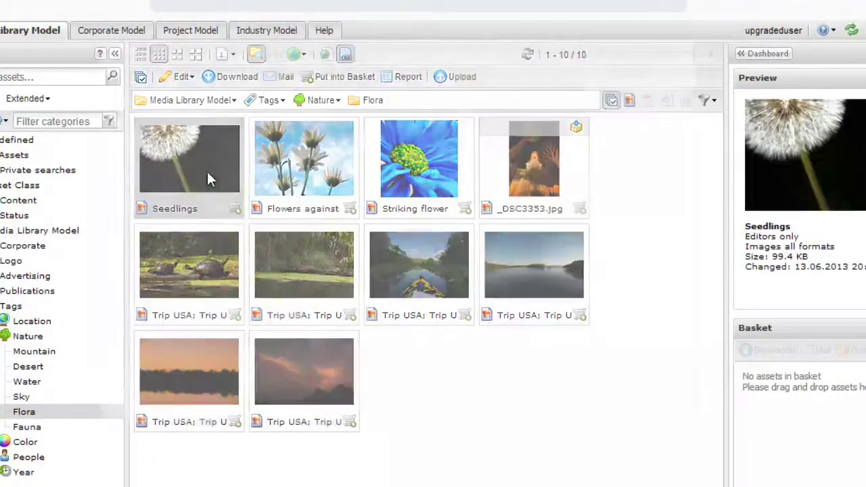
# View the Seedlings asset's metadata, close its details, and drag it onto the Stock category
pyautogui.doubleClick(207, 178)
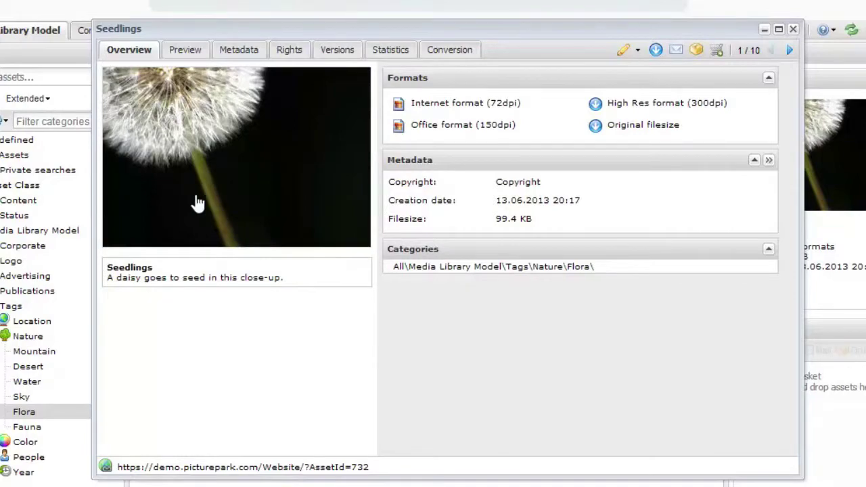
pyautogui.click(237, 53)
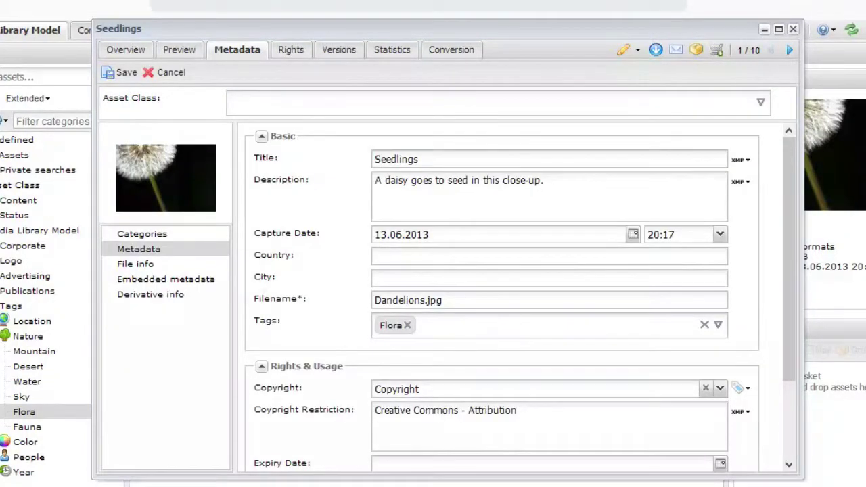
pyautogui.press('Escape')
pyautogui.moveTo(203, 135); pyautogui.dragTo(65, 186)
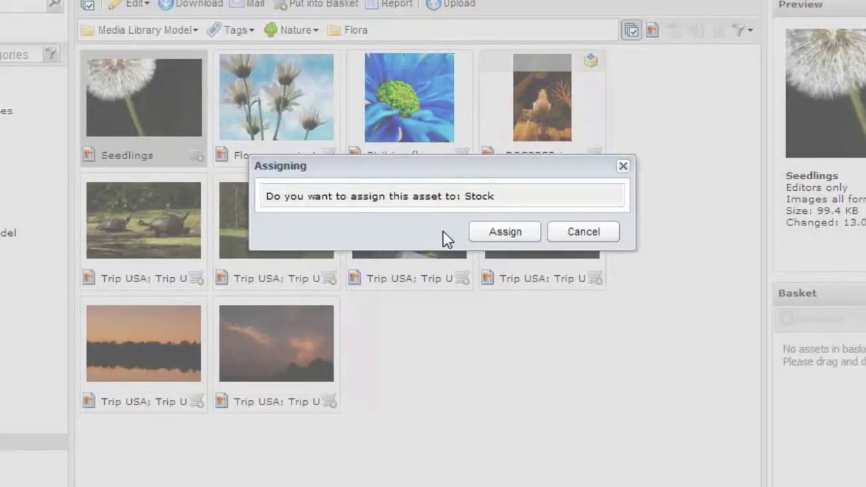
# Confirm assigning Seedlings to Stock, then open Edit > Edit selected for the three flower images
pyautogui.click(505, 232)
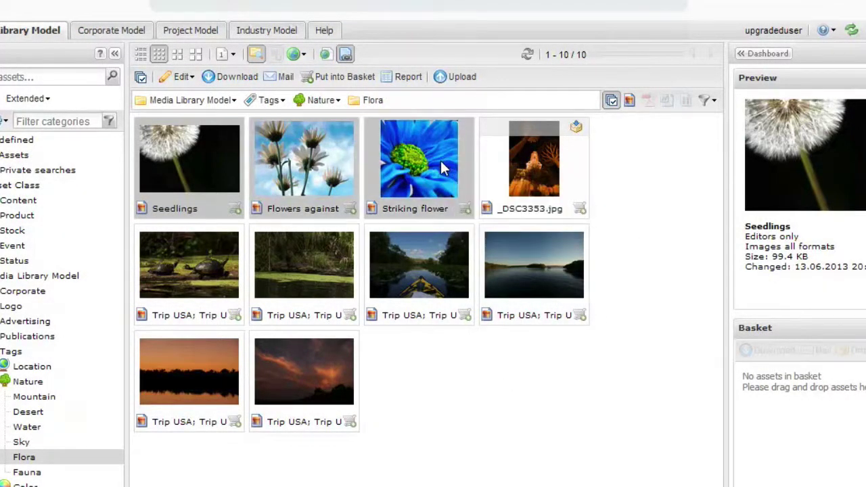
pyautogui.click(189, 79)
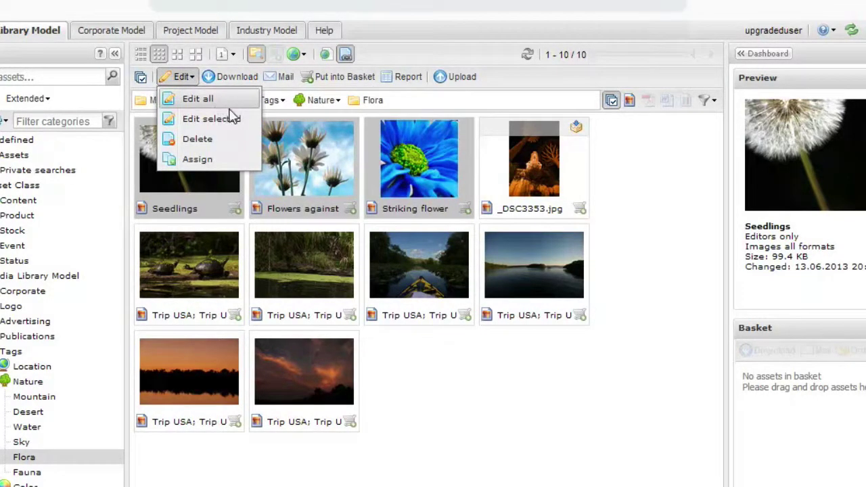
pyautogui.click(232, 119)
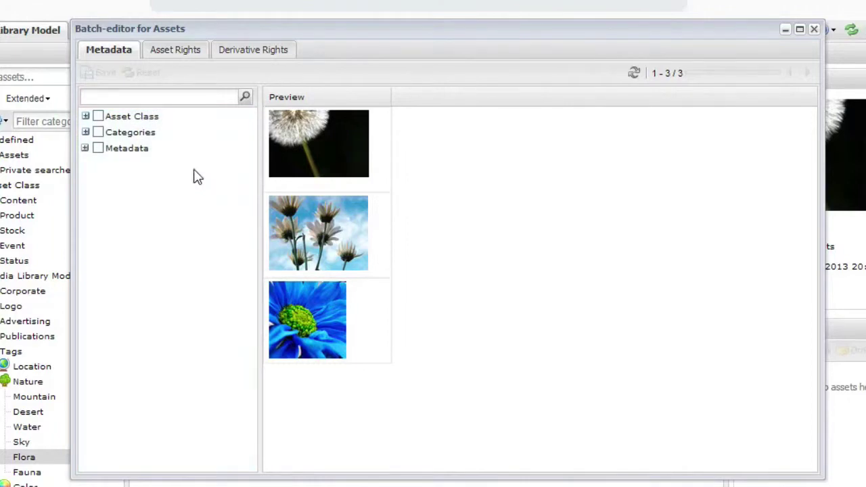
# Add Title, all Basic metadata fields and Categories as editable batch-editor columns
pyautogui.click(86, 148)
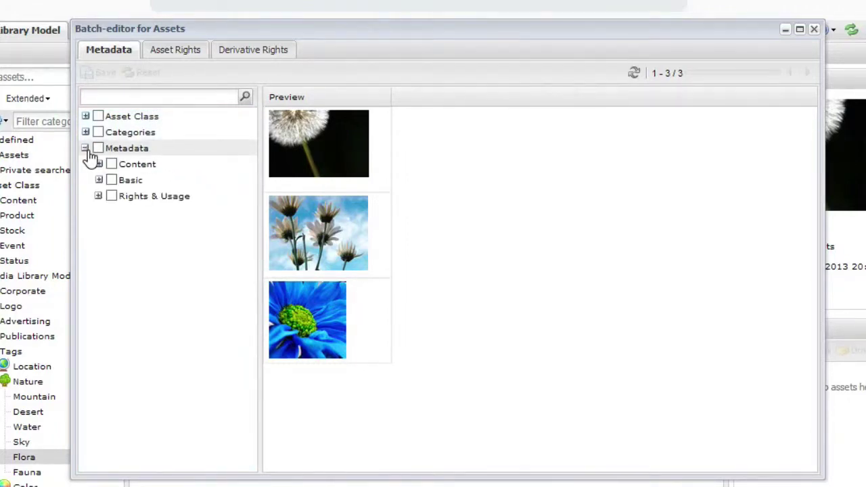
pyautogui.click(99, 180)
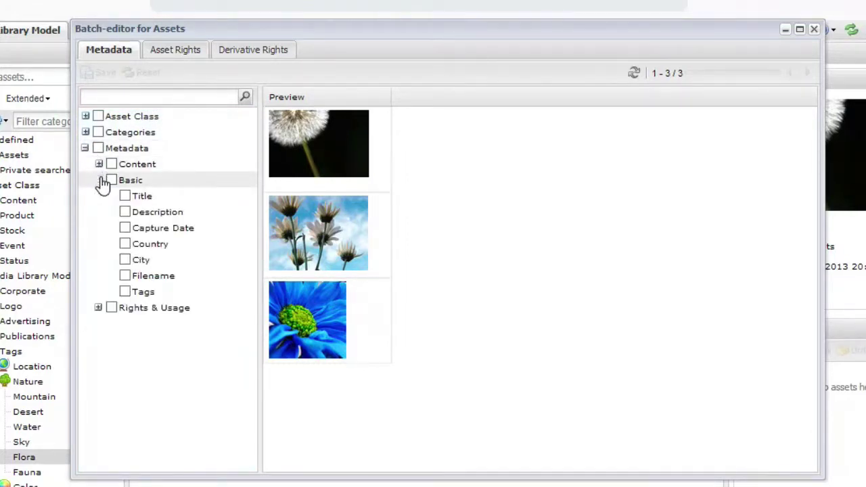
pyautogui.click(125, 196)
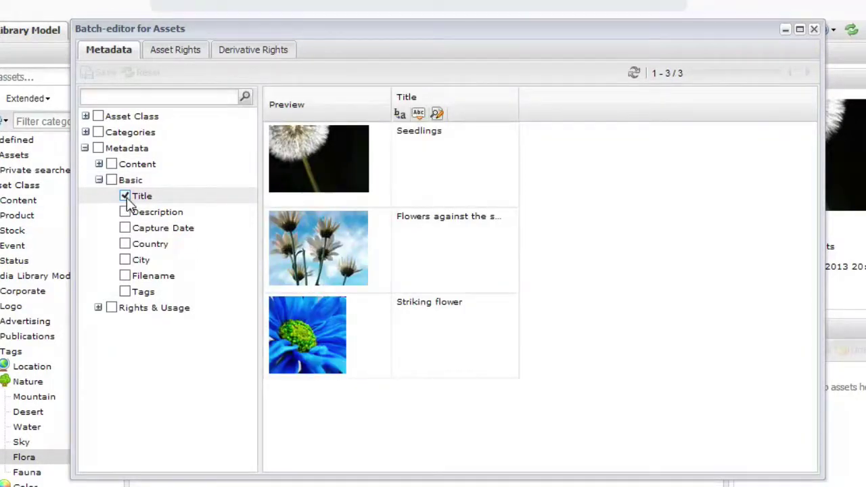
pyautogui.click(111, 180)
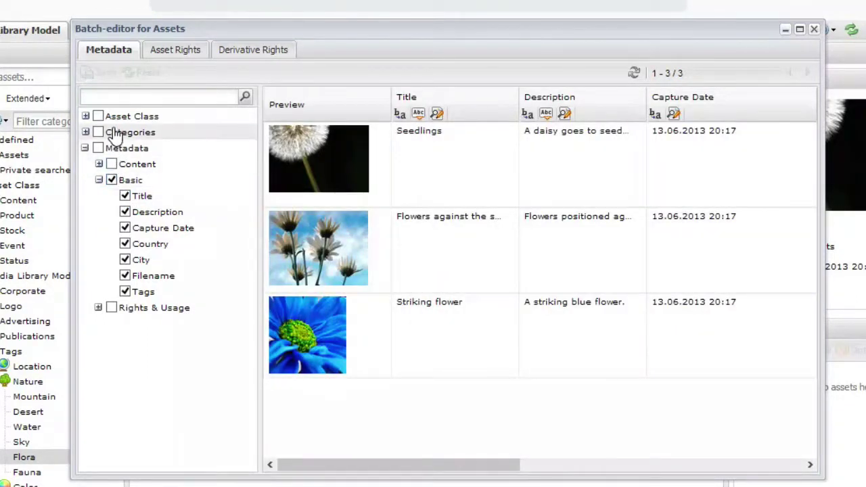
pyautogui.click(99, 133)
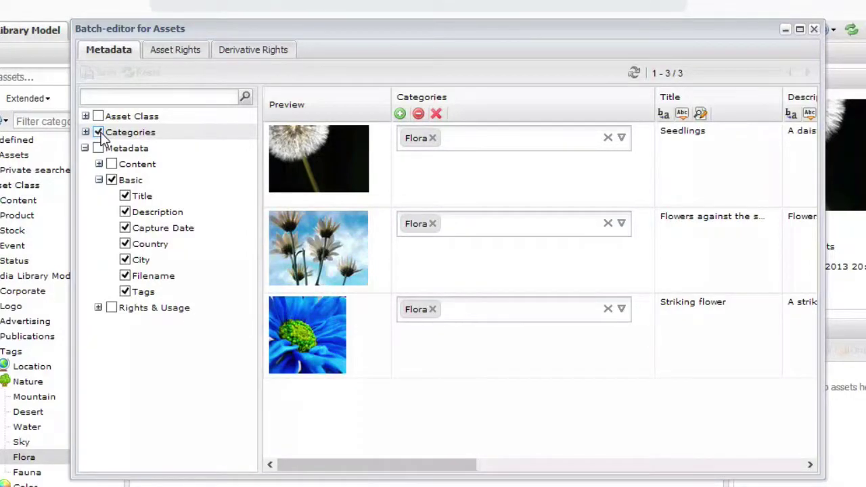
# Open and cancel the Country column's Replace, Insert and Search & Replace dialogs without changing values
pyautogui.click(660, 174)
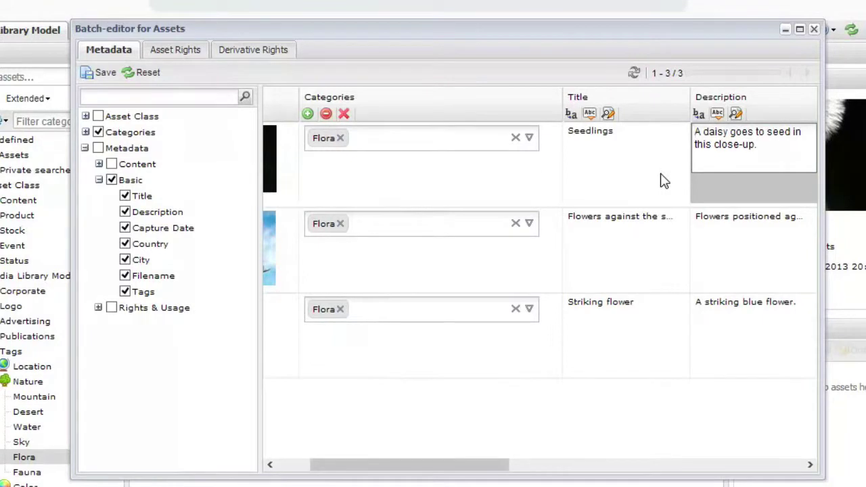
pyautogui.click(698, 115)
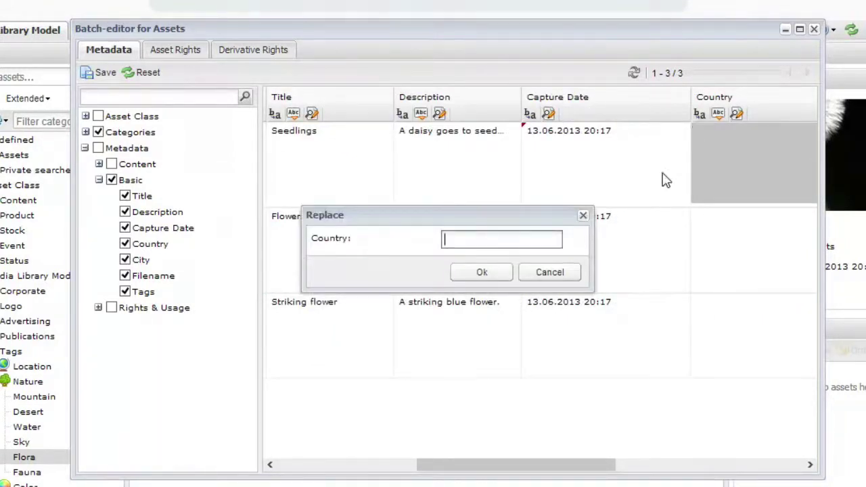
pyautogui.click(557, 272)
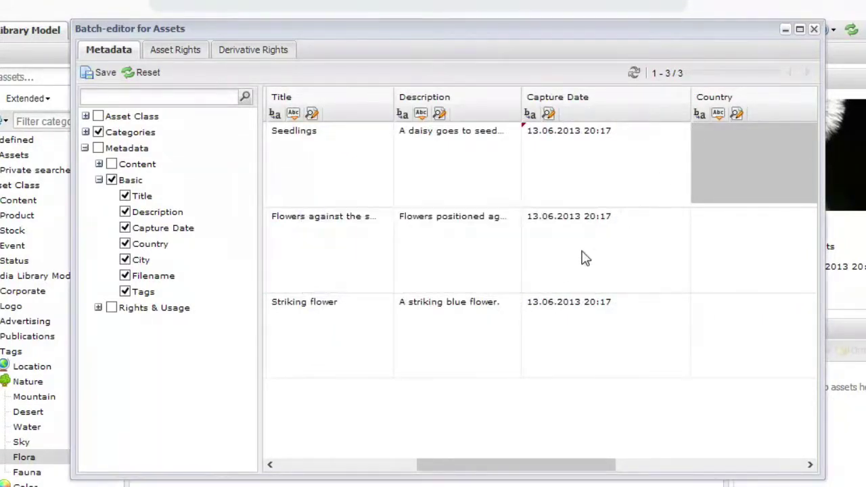
pyautogui.click(718, 114)
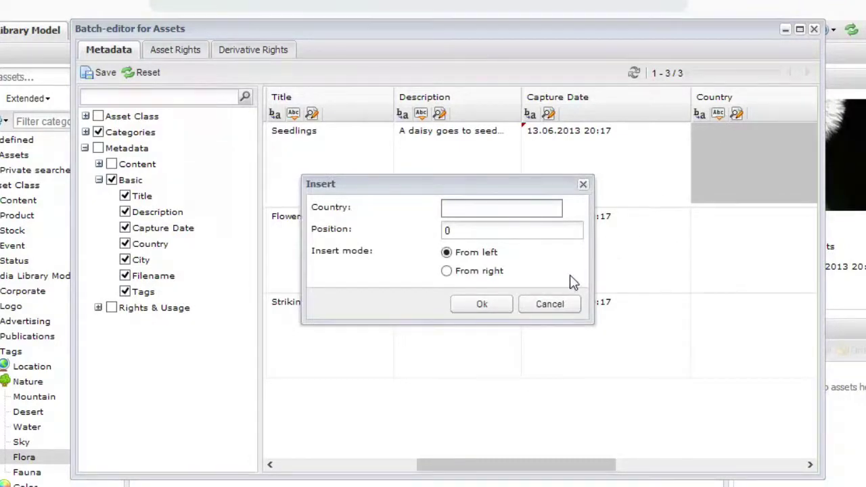
pyautogui.click(549, 305)
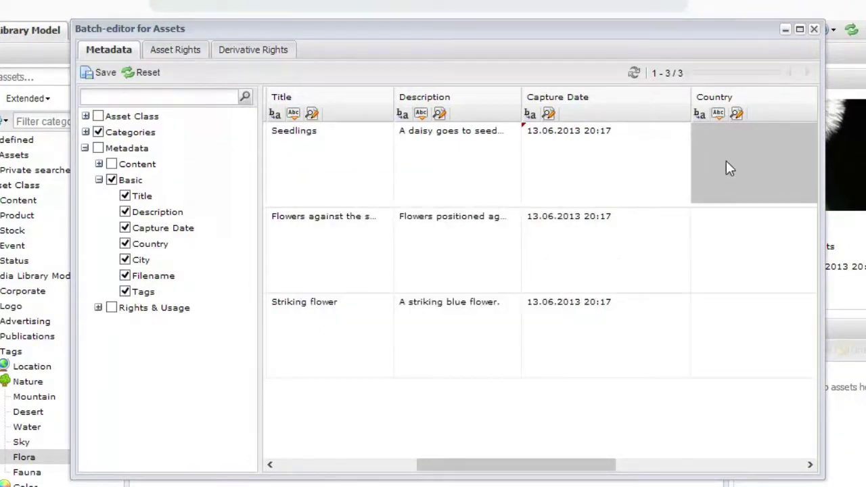
pyautogui.click(737, 114)
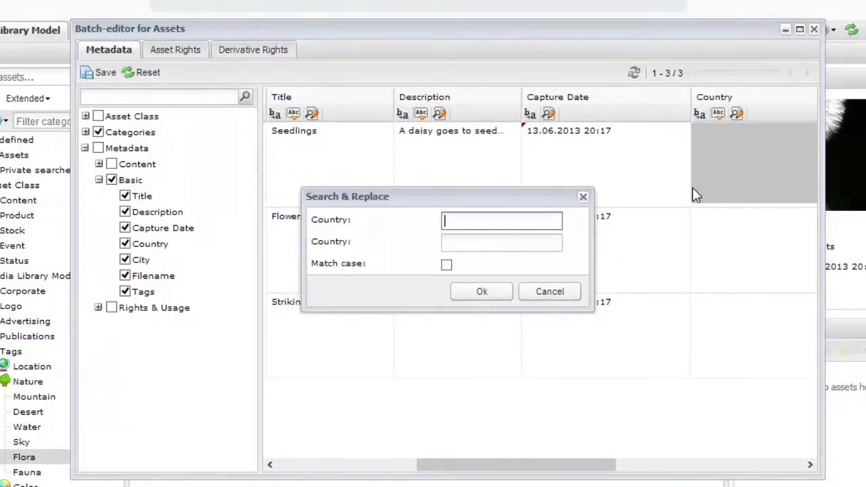
pyautogui.press('Escape')
pyautogui.click(175, 49)
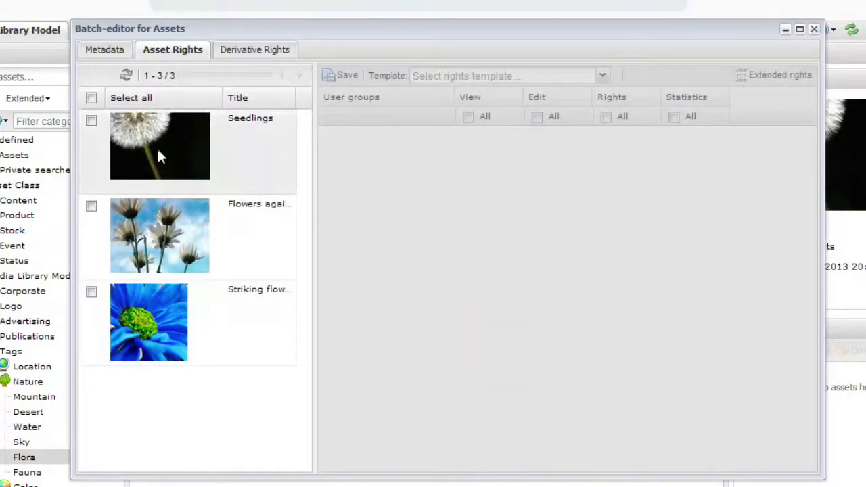
# Select Seedlings, Flowers against… and Striking flower and give them the Public for all template
pyautogui.click(92, 122)
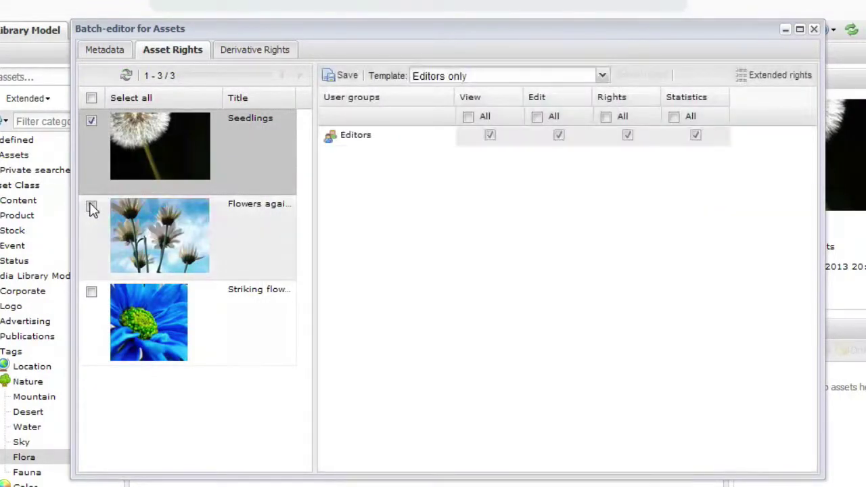
pyautogui.click(90, 204)
pyautogui.click(92, 292)
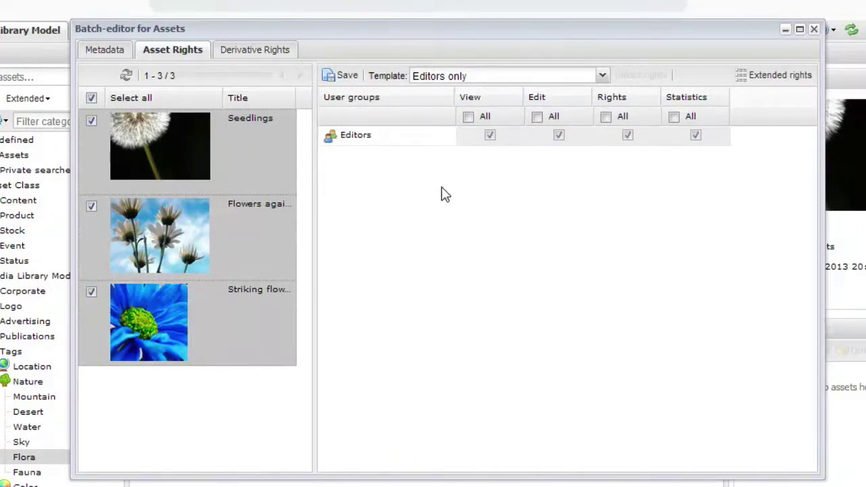
pyautogui.click(602, 76)
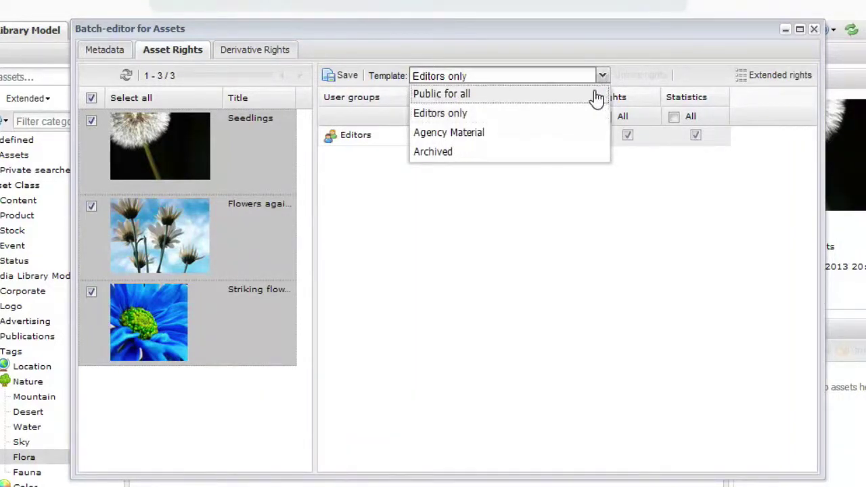
pyautogui.click(599, 94)
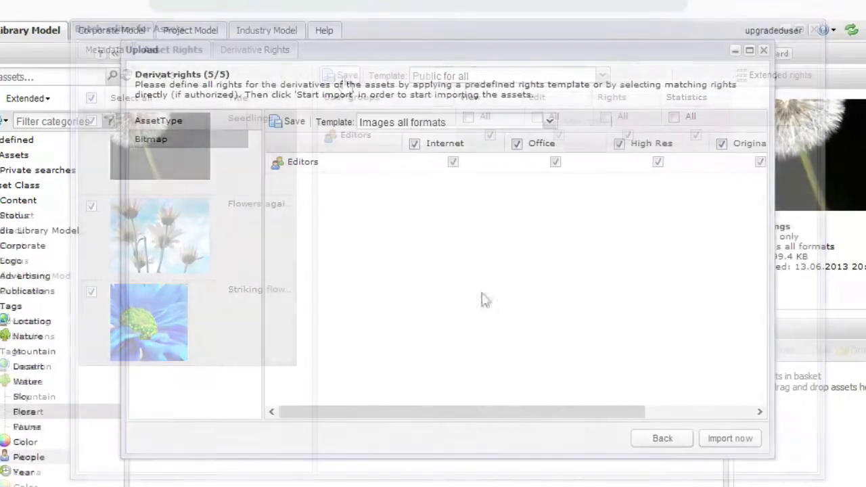
# Keep the Images all formats derivative template and import Blue_Flower.jpg, Daisies.jpg and Dandelions.jpg
pyautogui.click(547, 128)
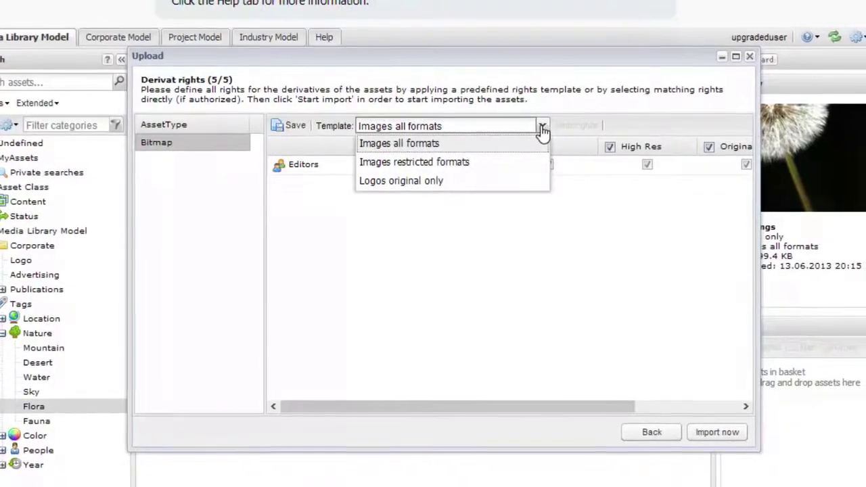
pyautogui.click(545, 144)
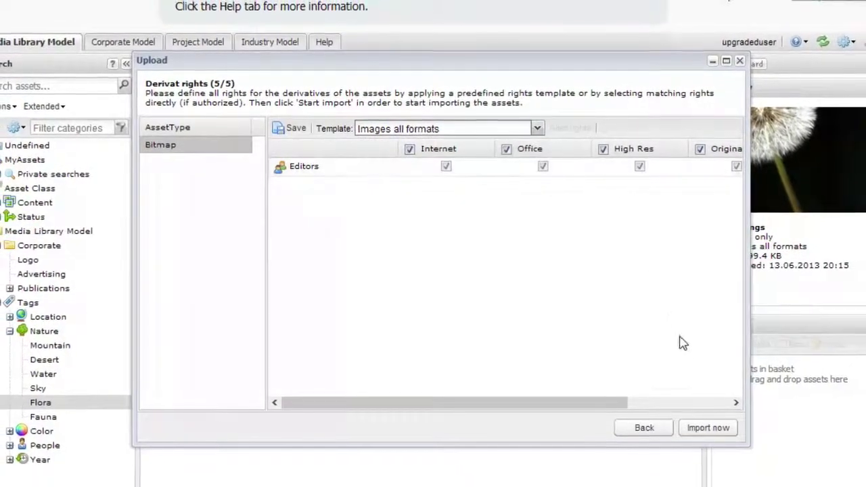
pyautogui.click(710, 429)
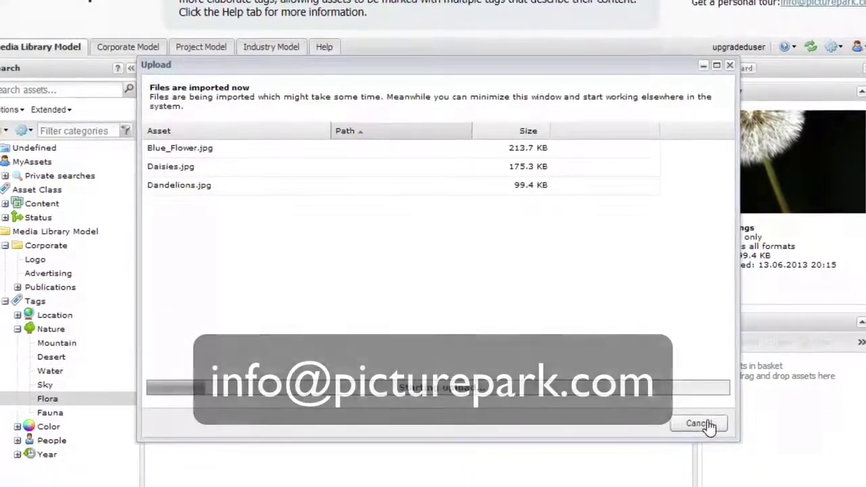
# Minimize the Upload progress window so the import continues while the 7-asset Flora grid shows
pyautogui.click(696, 71)
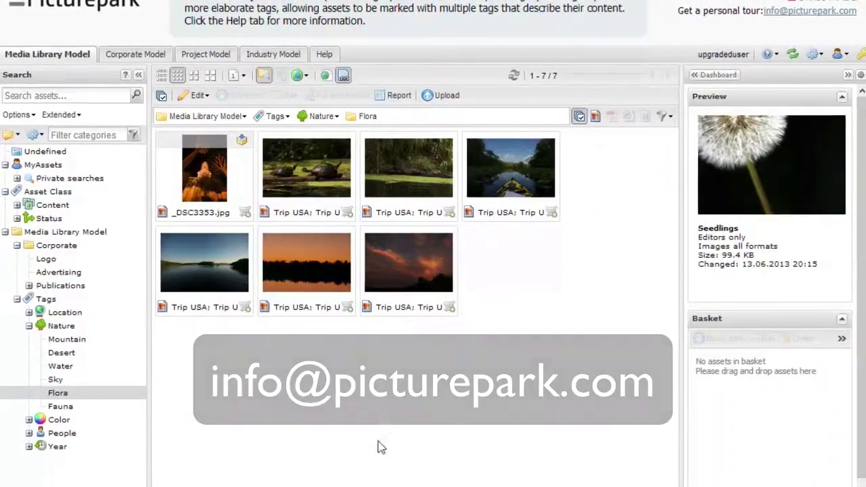